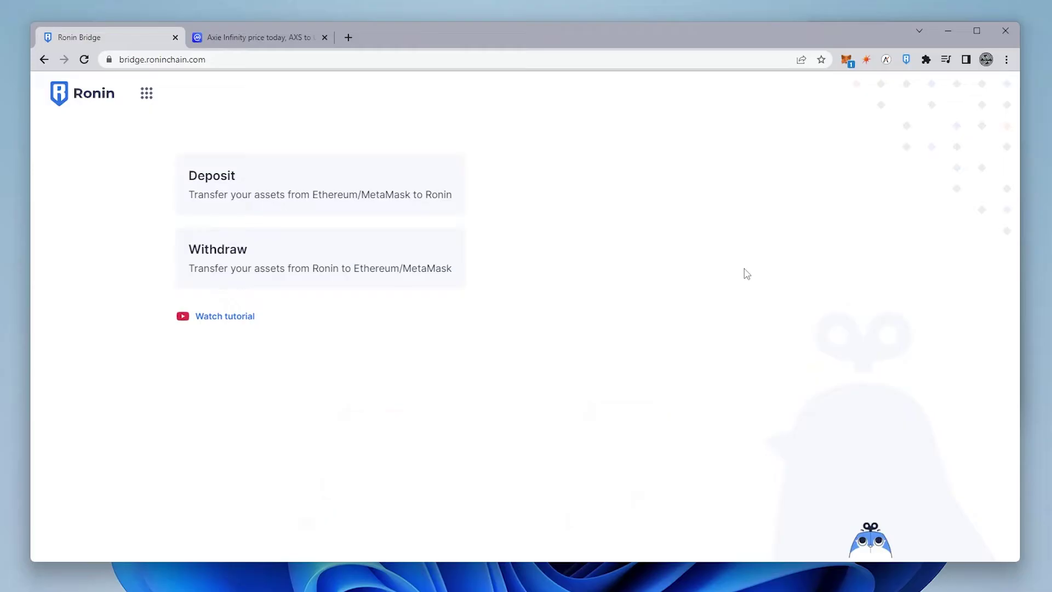
Start an Ethereum-to-Ronin deposit and connect the MetaMask account to the bridge
left_click(303, 200)
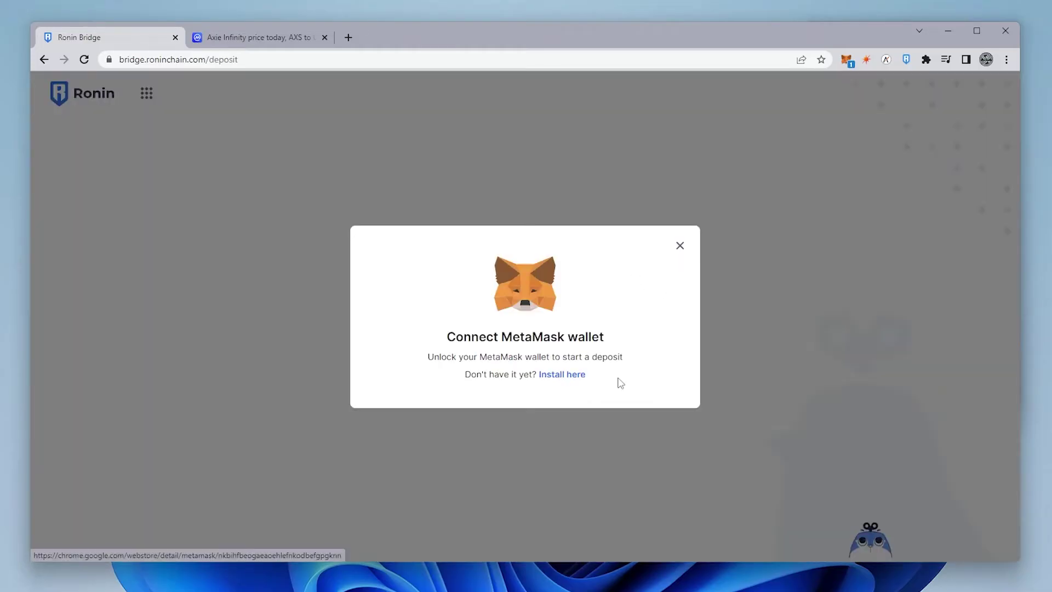
left_click(801, 420)
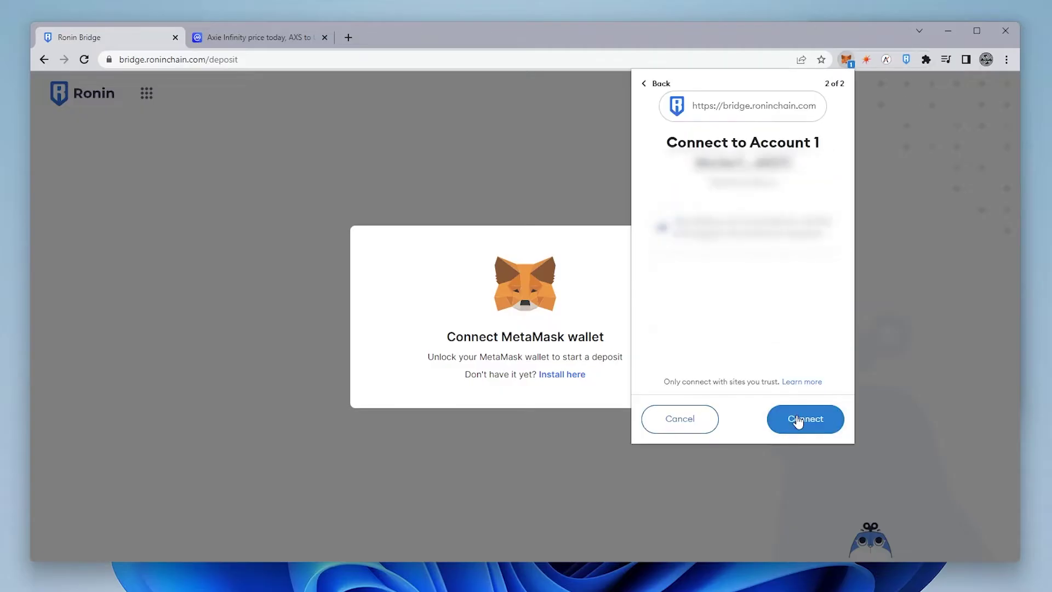
left_click(798, 421)
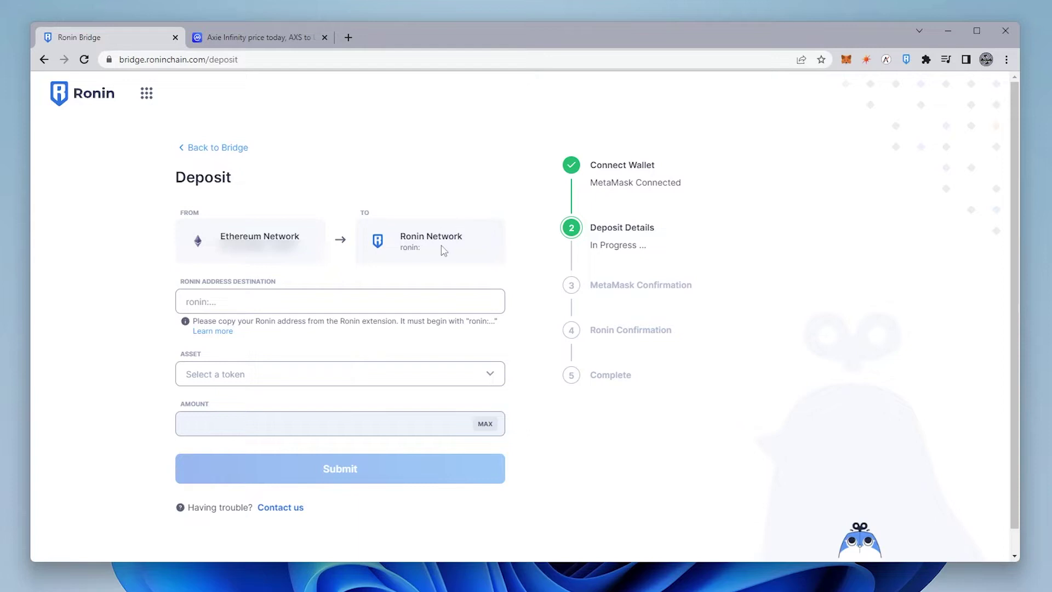
Unlock the Ronin wallet with its password and return to the deposit form
left_click(906, 59)
key("ctrl+v")
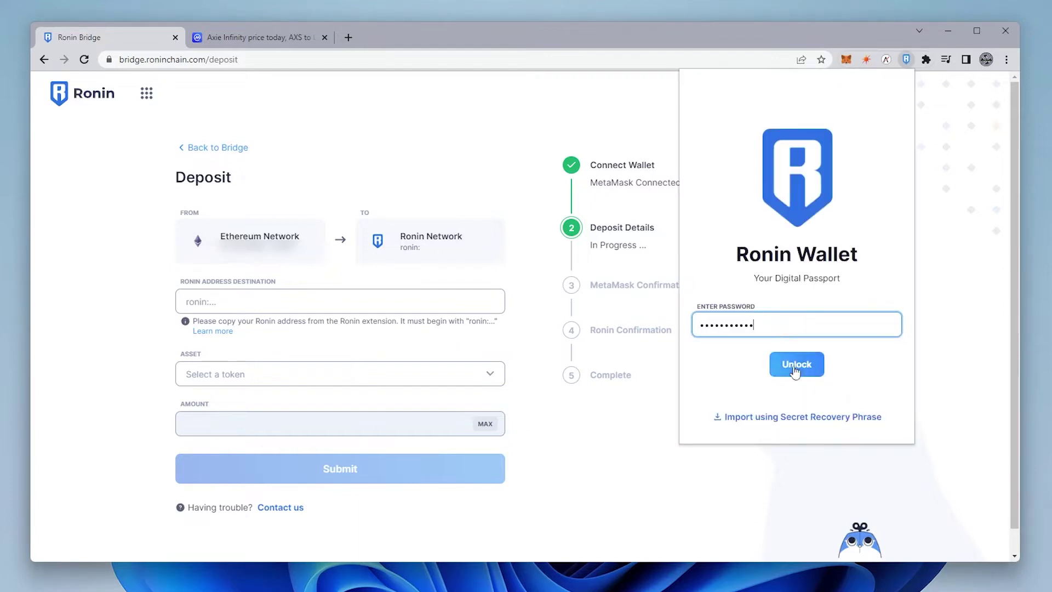
left_click(796, 370)
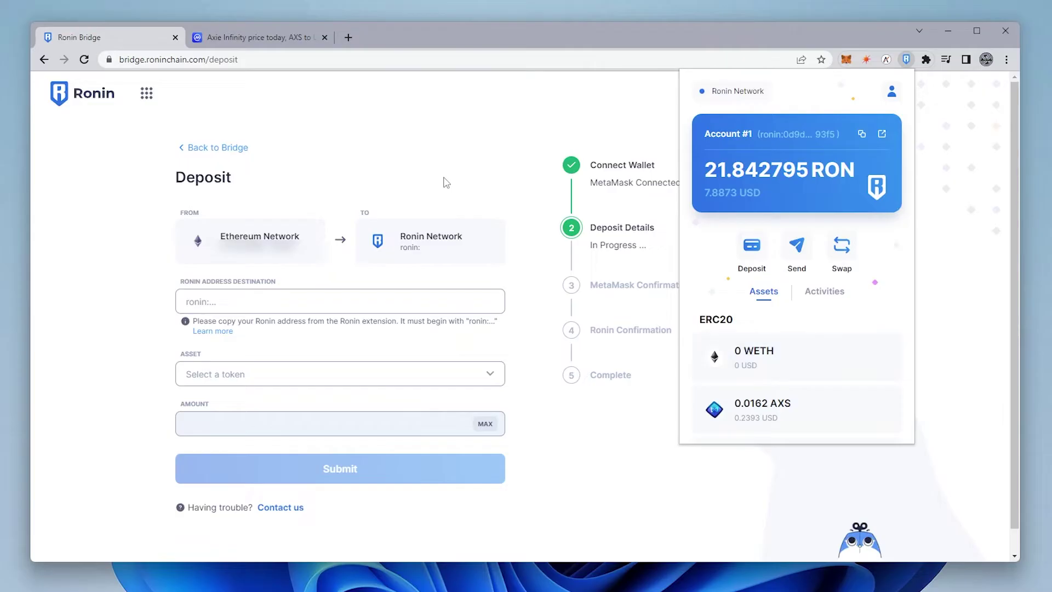
left_click(456, 160)
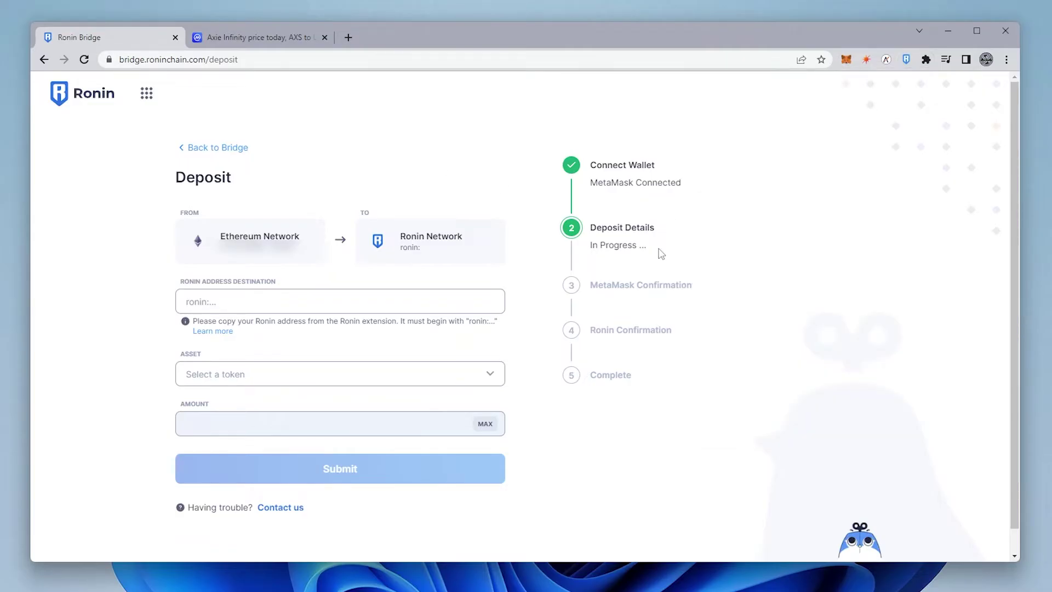
Open MetaMask's custom token import and copy the AXS contract address from CoinMarketCap
left_click(847, 60)
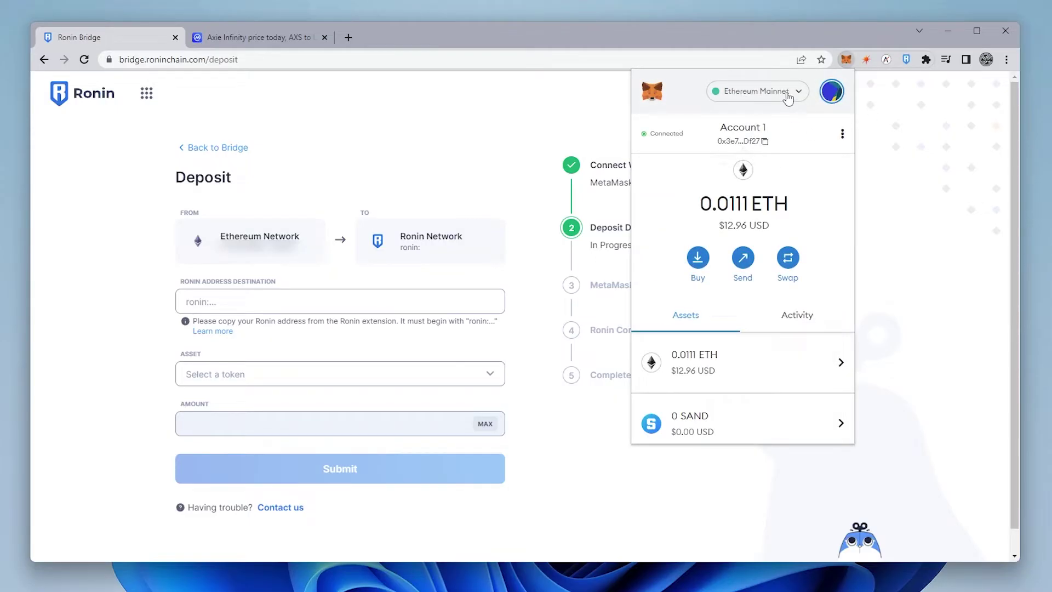
scroll(705, 328, "down", 3)
scroll(705, 328, "down", 2)
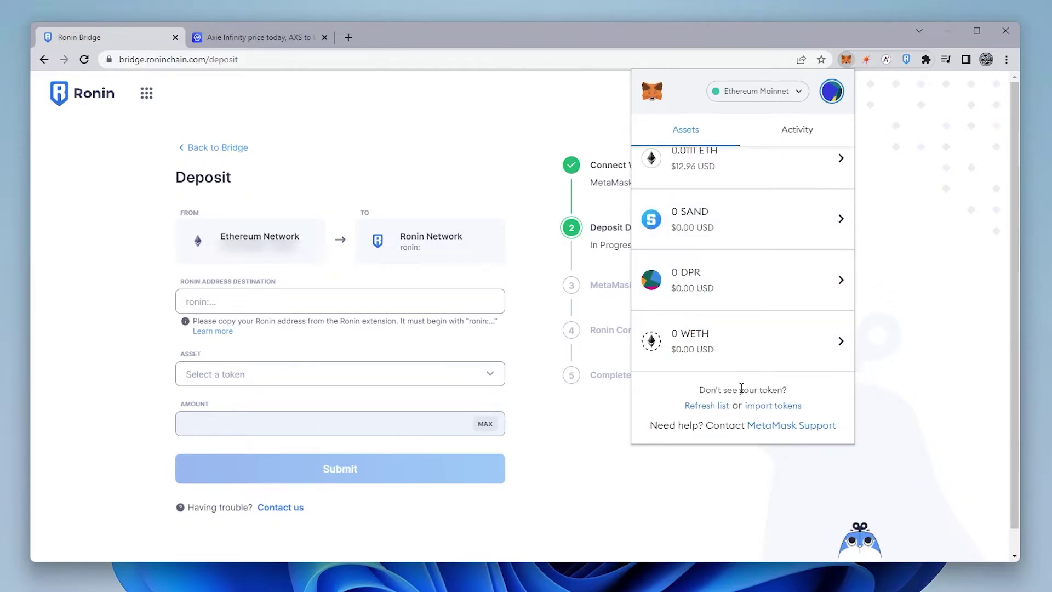
left_click(784, 406)
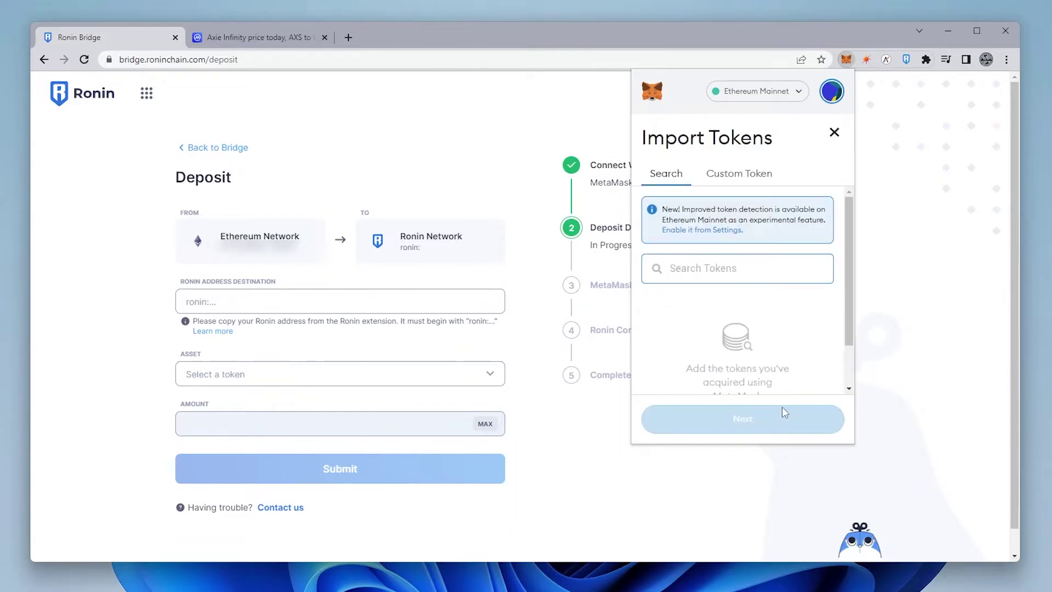
left_click(740, 175)
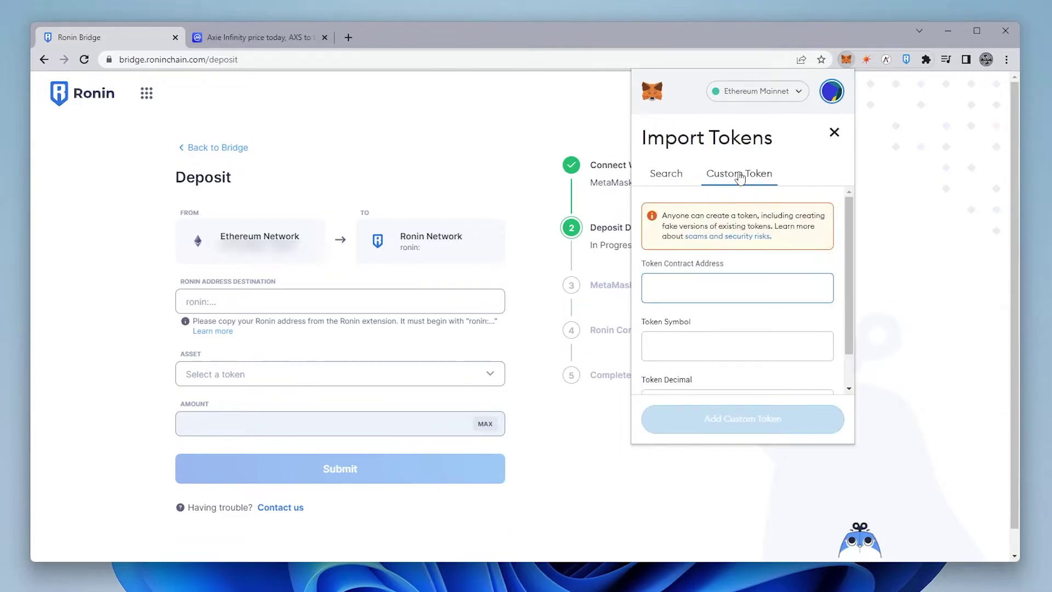
left_click(258, 37)
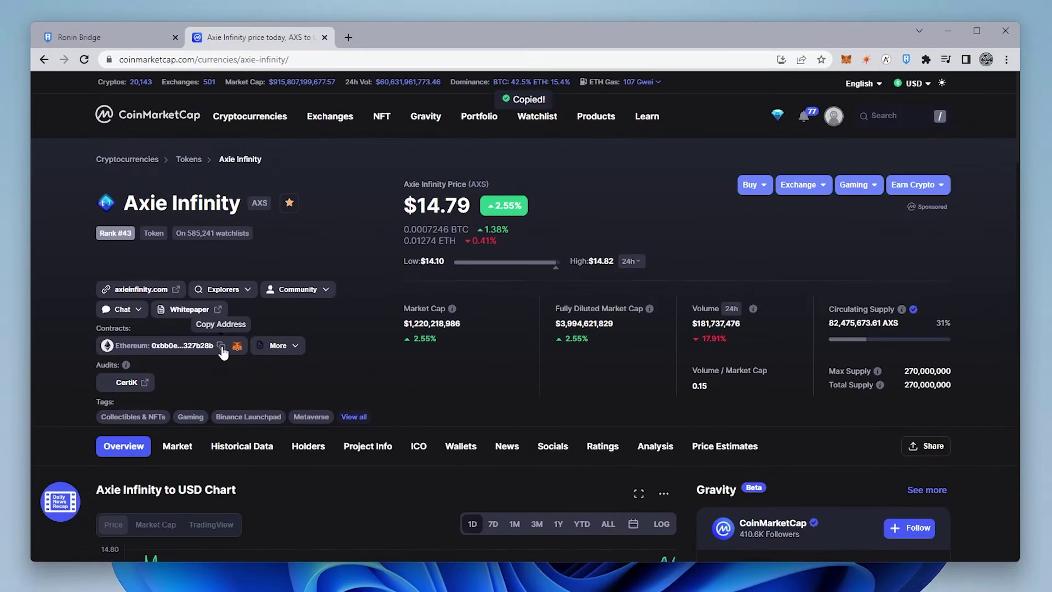
left_click(127, 37)
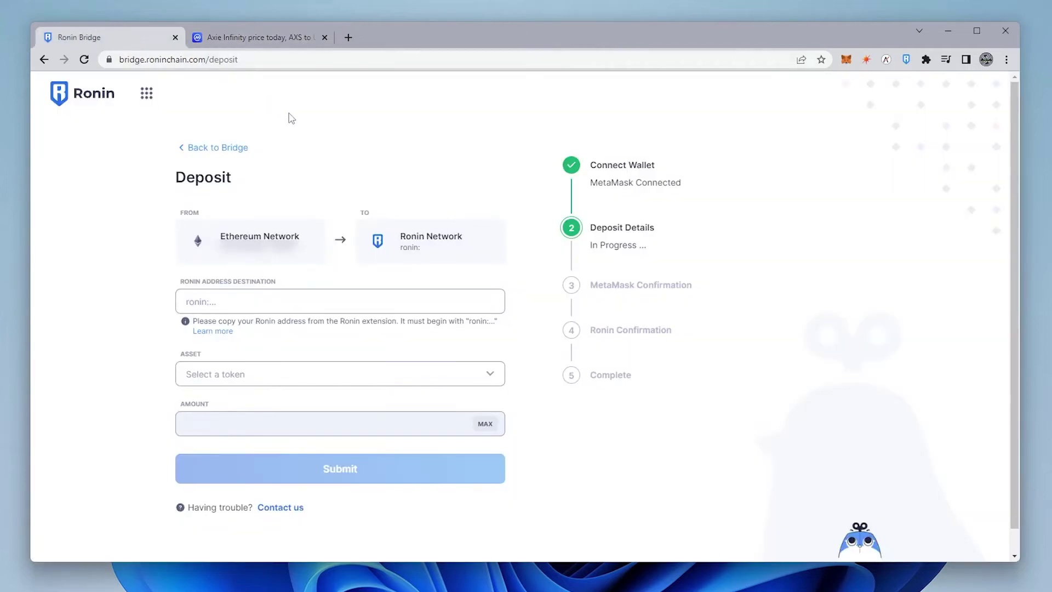
Paste the AXS contract address into MetaMask's custom token form and import AXS
left_click(846, 59)
left_click(730, 180)
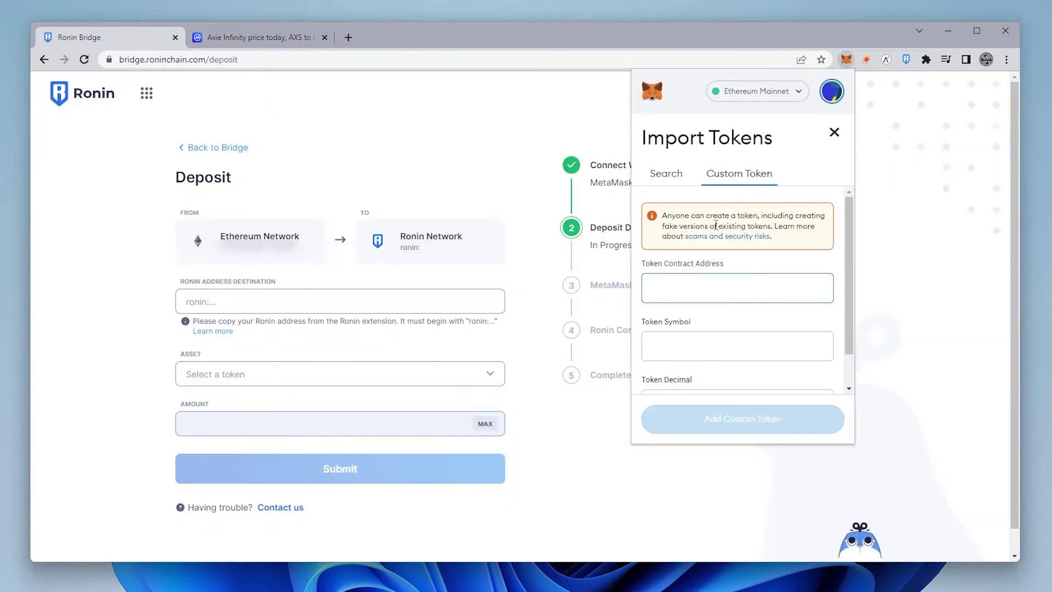
key("ctrl+v")
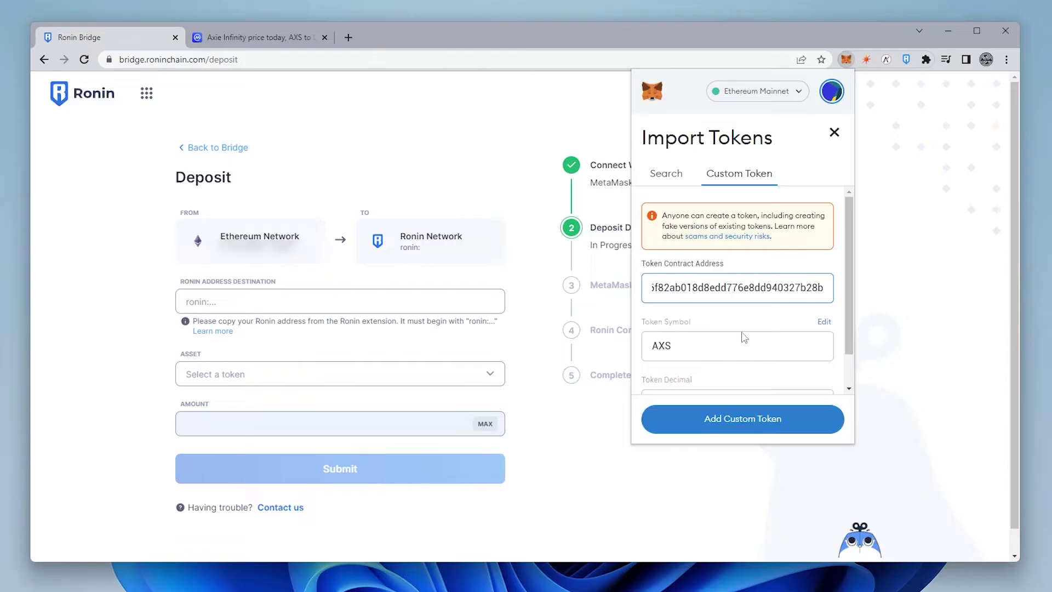
left_click_drag(849, 308, 847, 358)
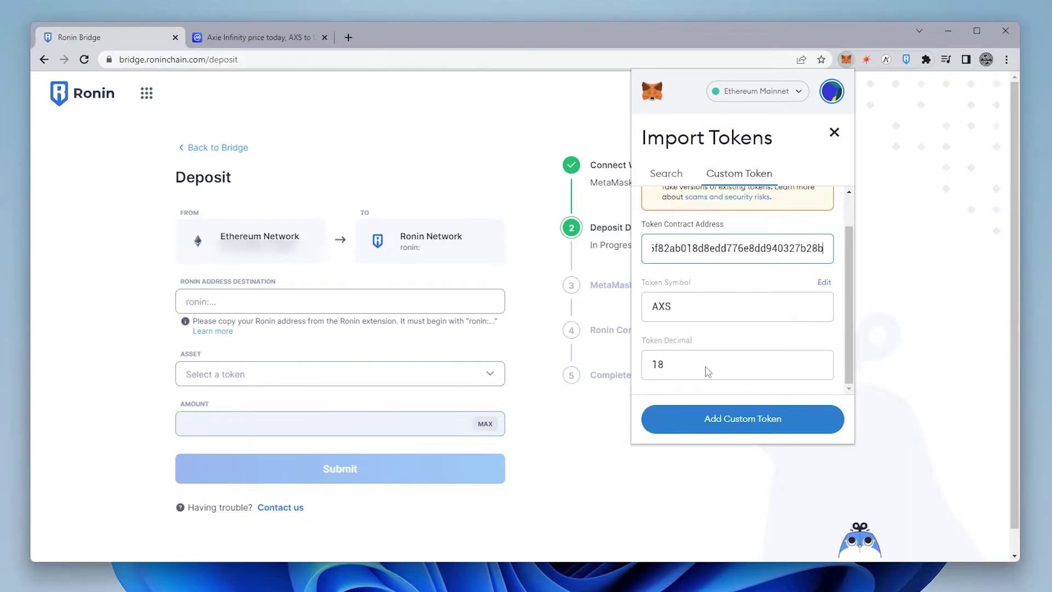
left_click(734, 420)
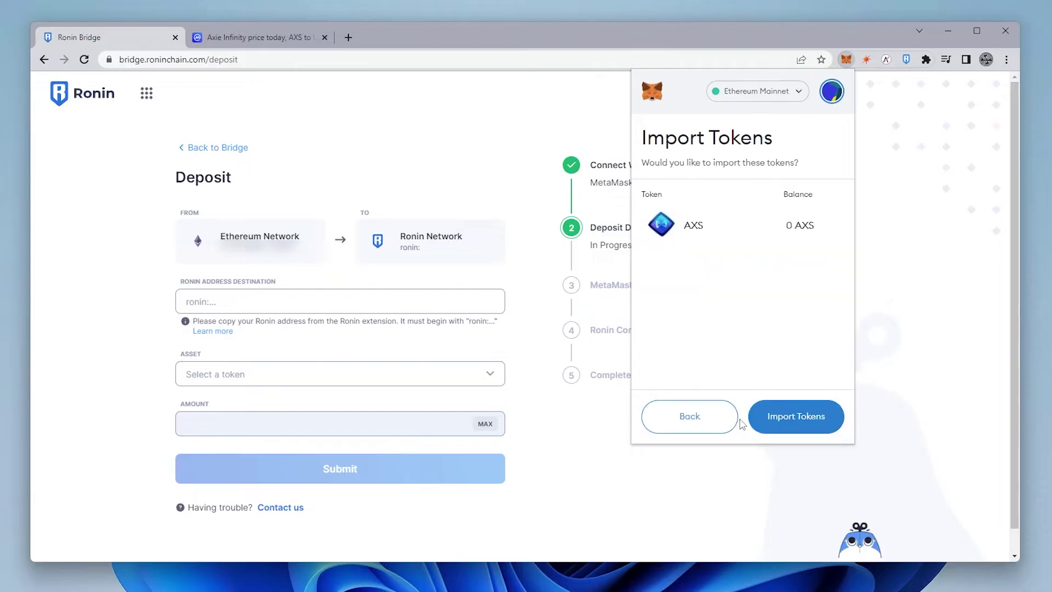
left_click(794, 412)
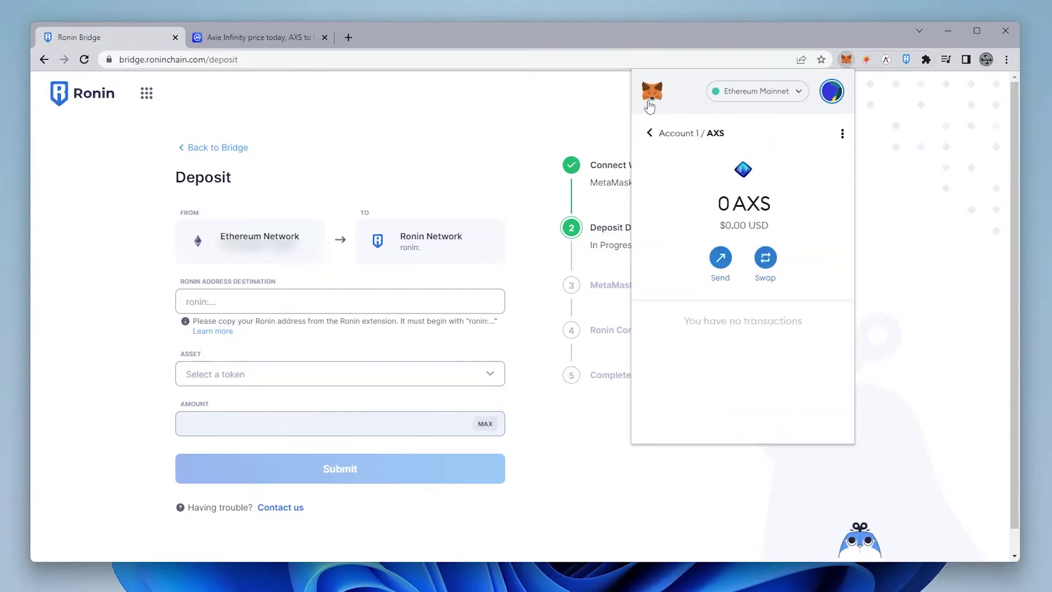
Return to the MetaMask account view and copy the account address
left_click(662, 137)
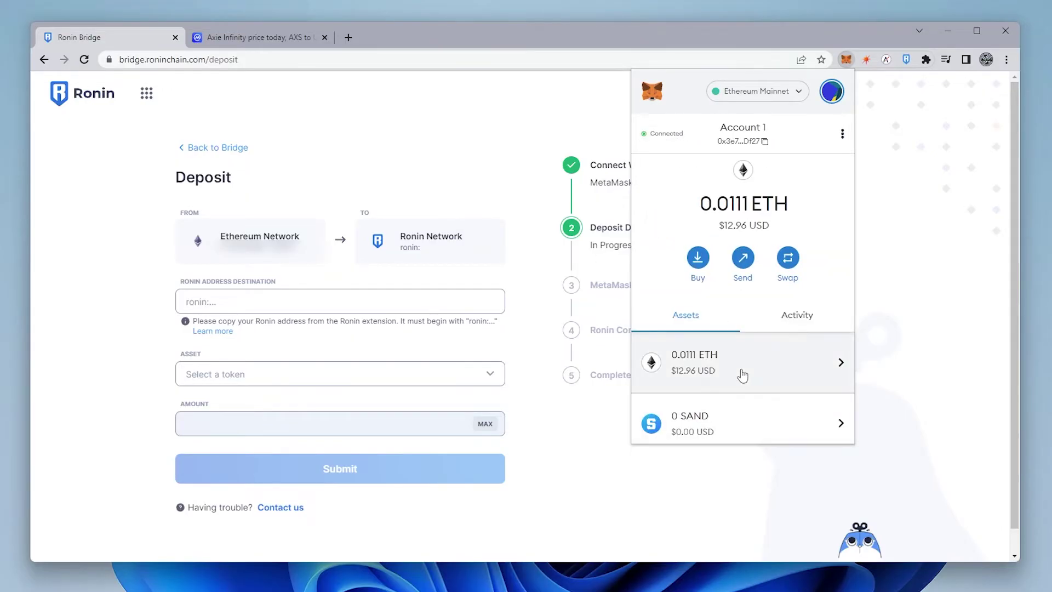
scroll(731, 331, "down", 3)
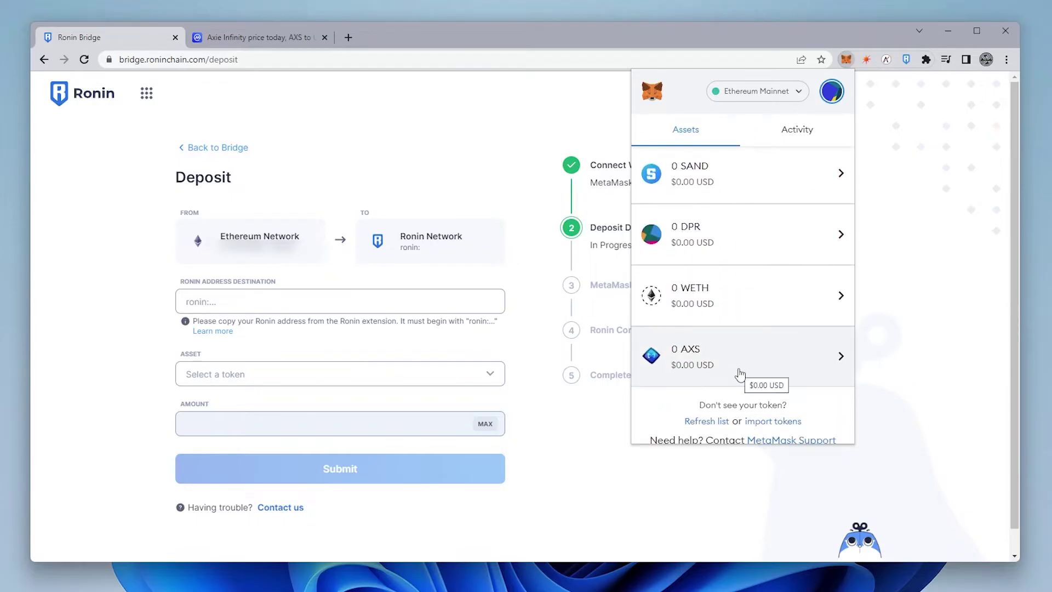
scroll(740, 372, "up", 5)
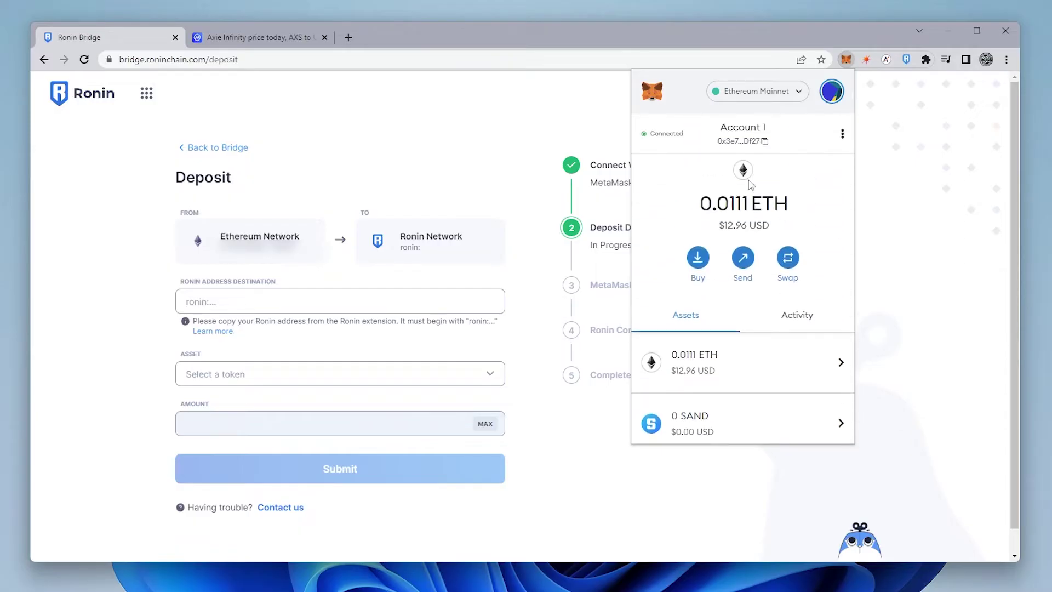
left_click(741, 141)
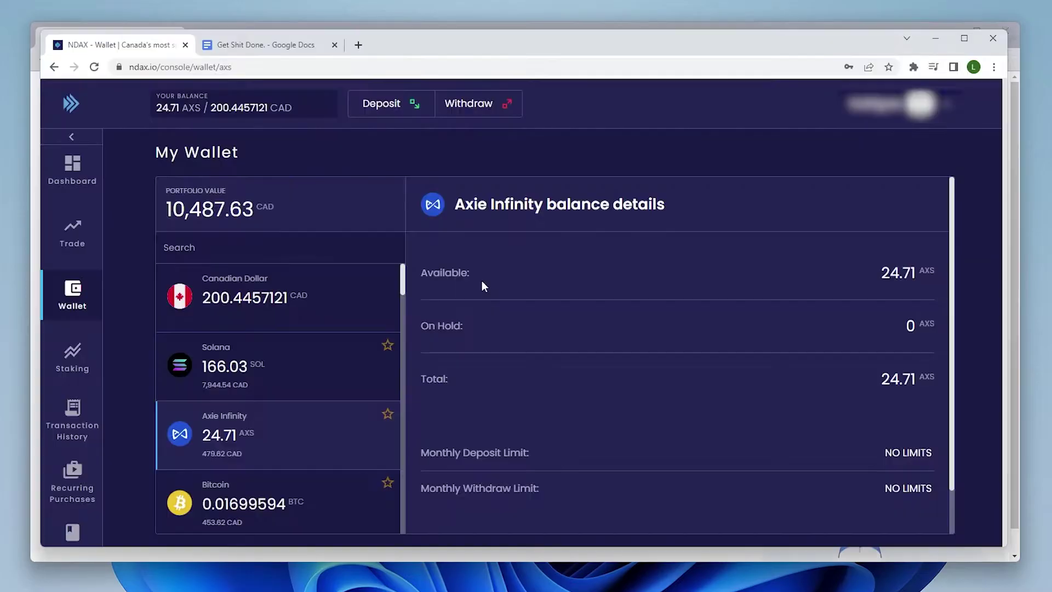
Set up an NDAX AXS withdrawal to the MetaMask address for the full 24.51 AXS balance
scroll(677, 274, "down", 1)
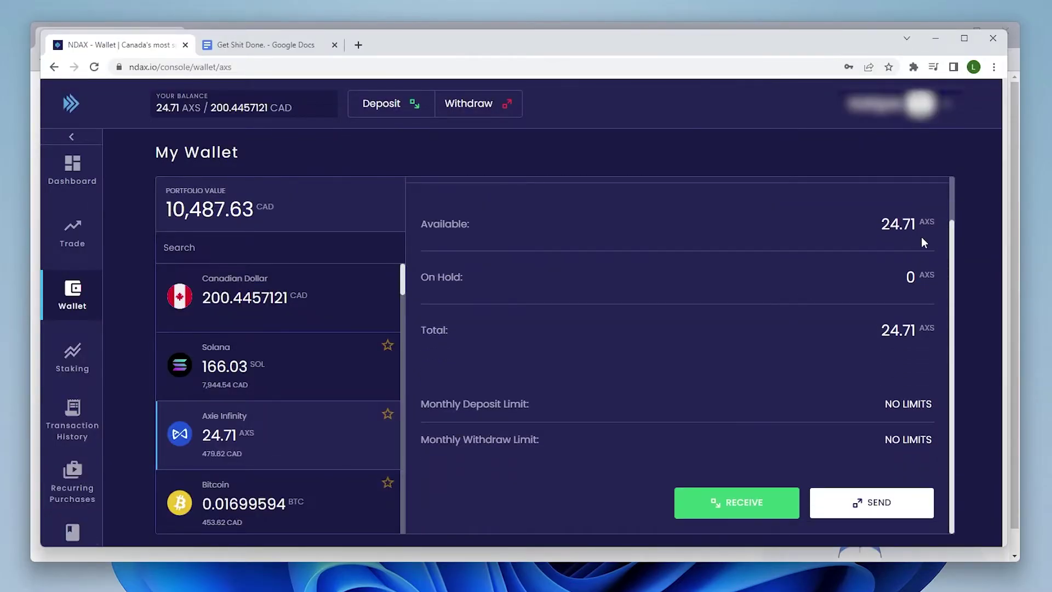
left_click(852, 510)
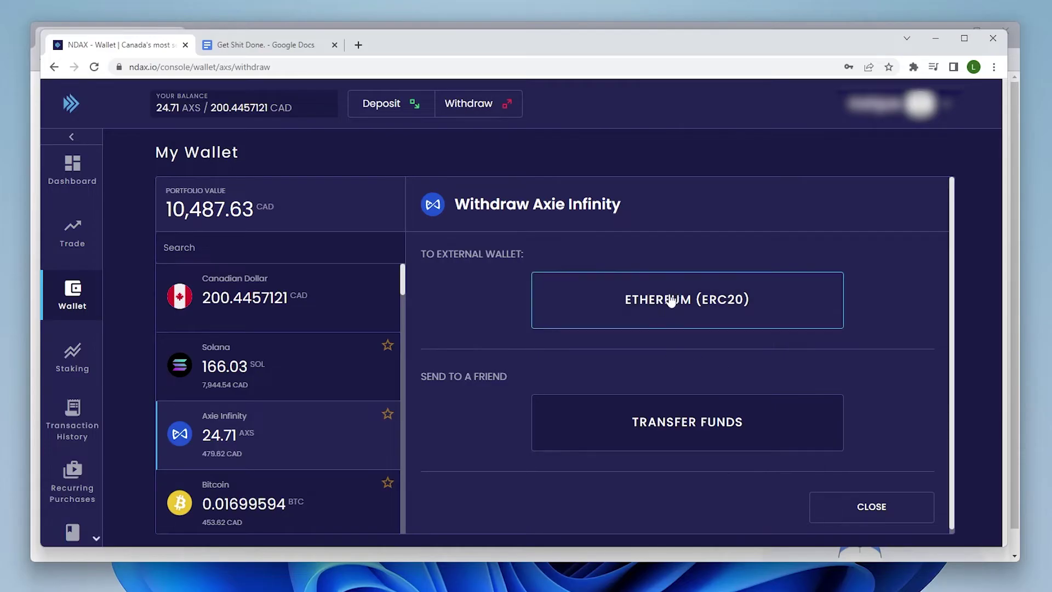
left_click(699, 299)
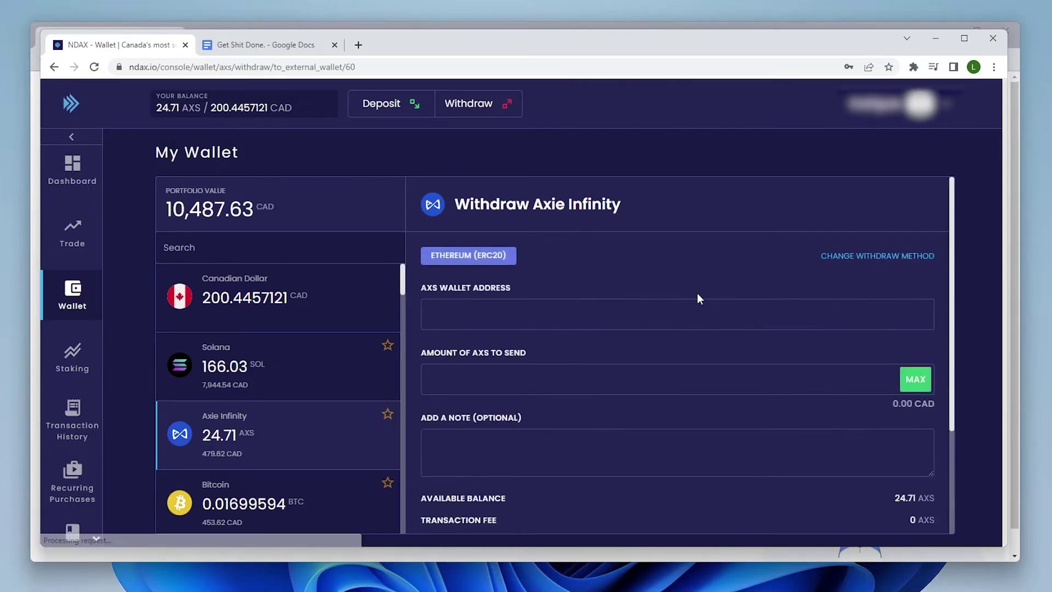
left_click(697, 313)
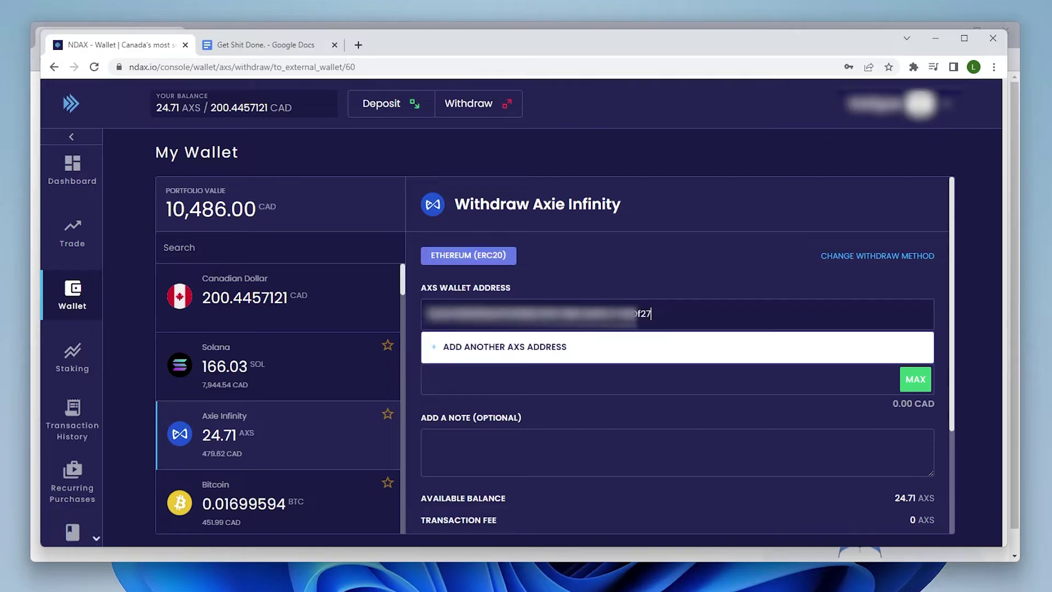
left_click(475, 387)
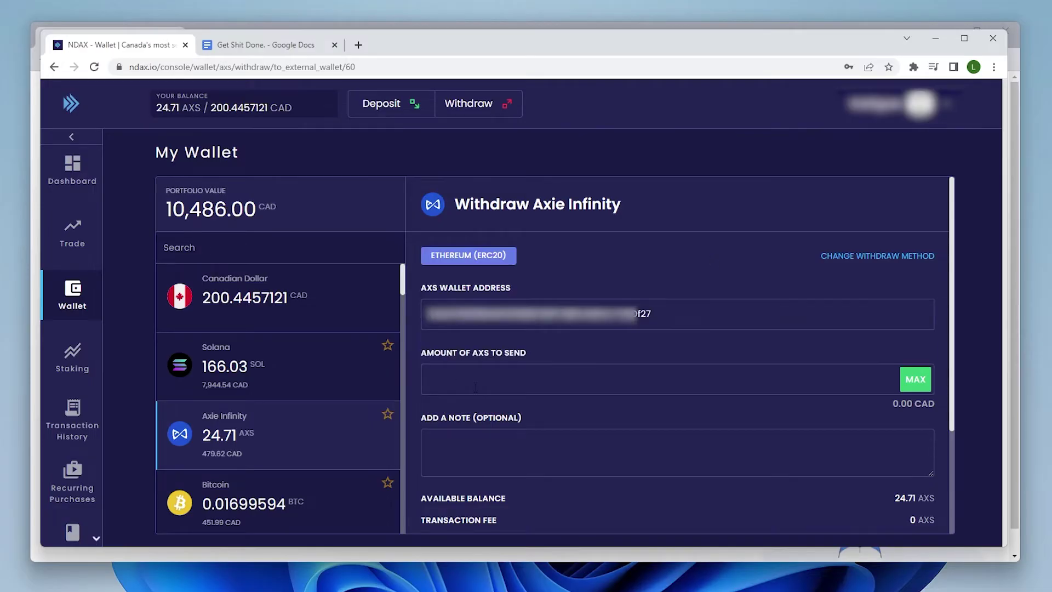
left_click(913, 380)
Confirm the withdrawal details, send the AXS and submit the 2FA code
left_click_drag(960, 406, 961, 491)
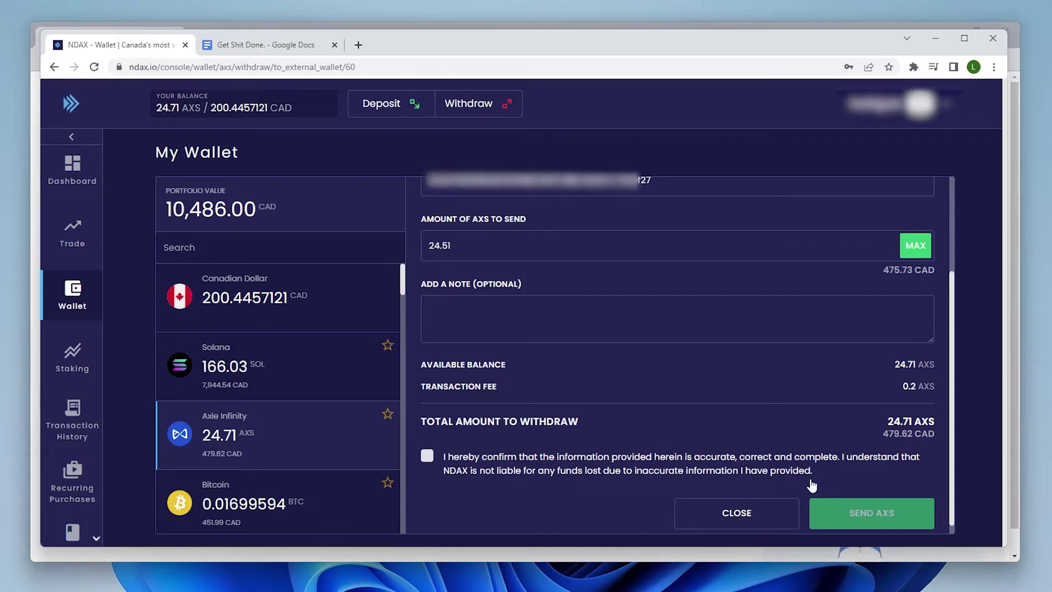
left_click(427, 456)
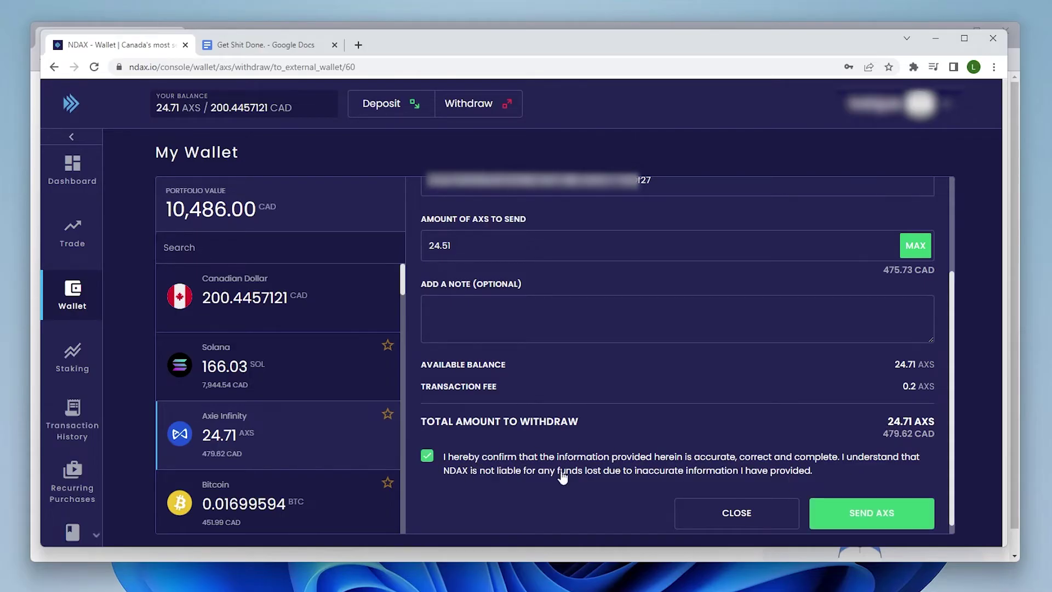
left_click(874, 523)
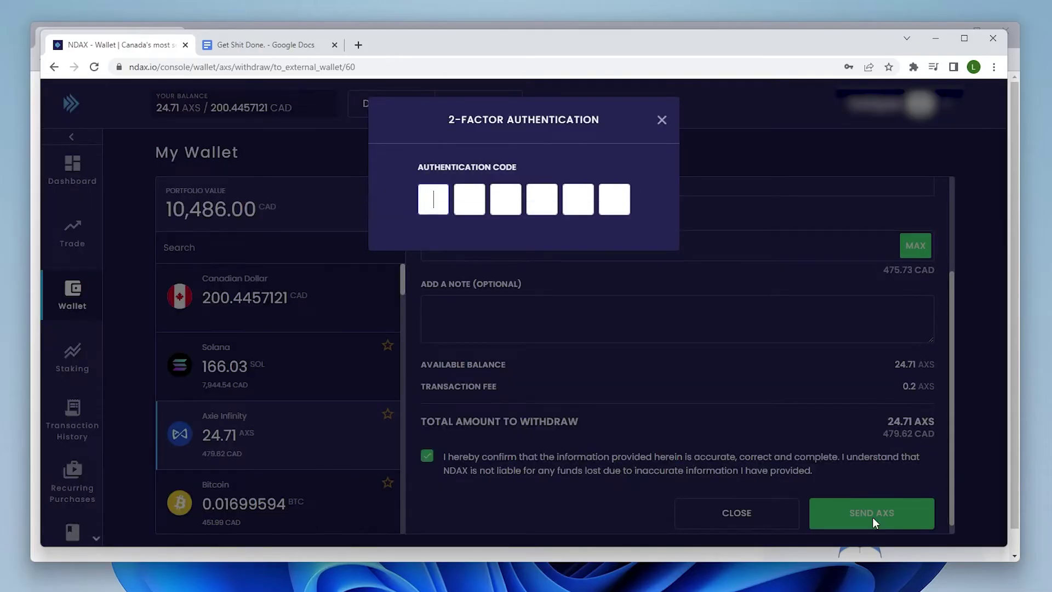
key("ctrl+v")
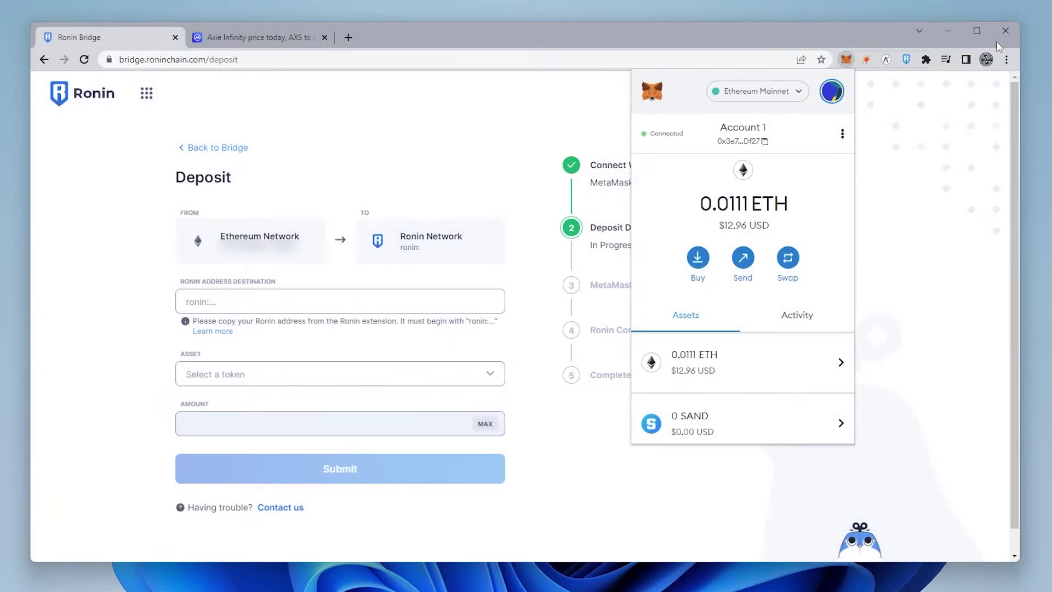
Check that MetaMask shows the 24.51 AXS, then close the wallet popup
scroll(782, 285, "down", 4)
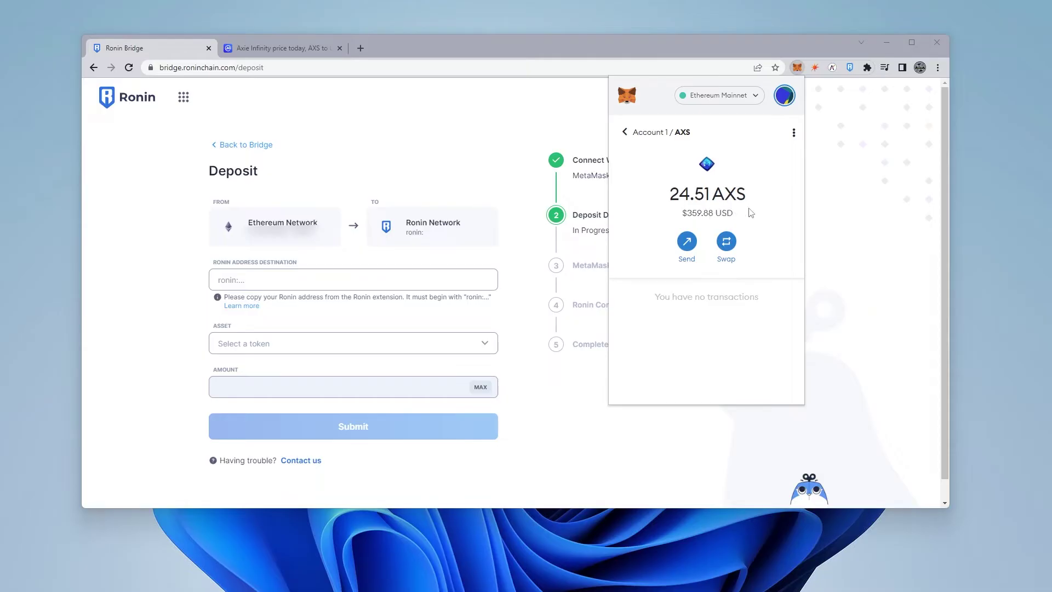
left_click(252, 216)
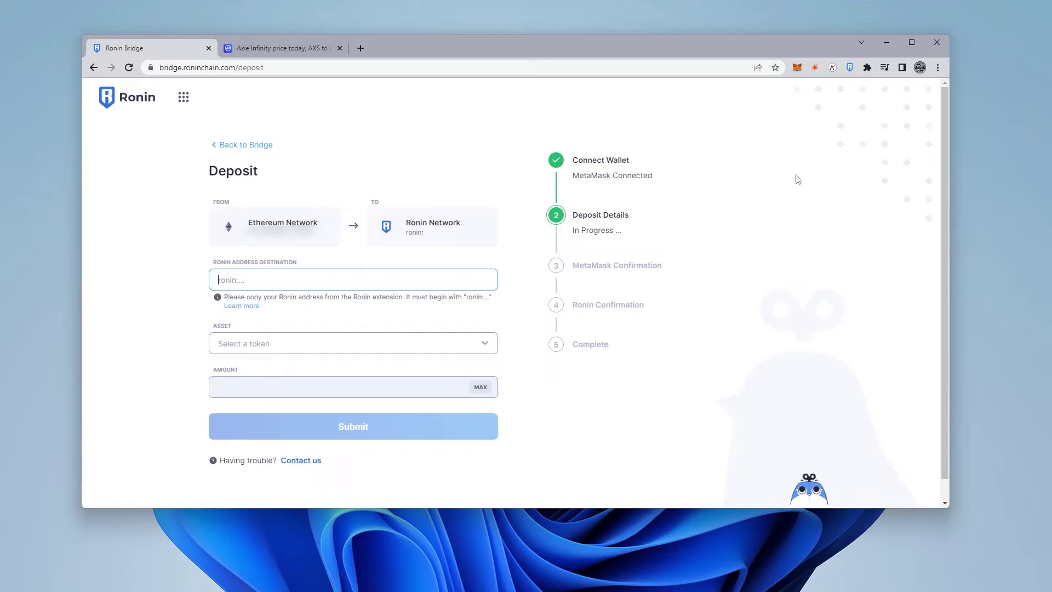
Paste the Ronin wallet's copied address as the deposit destination and open the token list
left_click(850, 67)
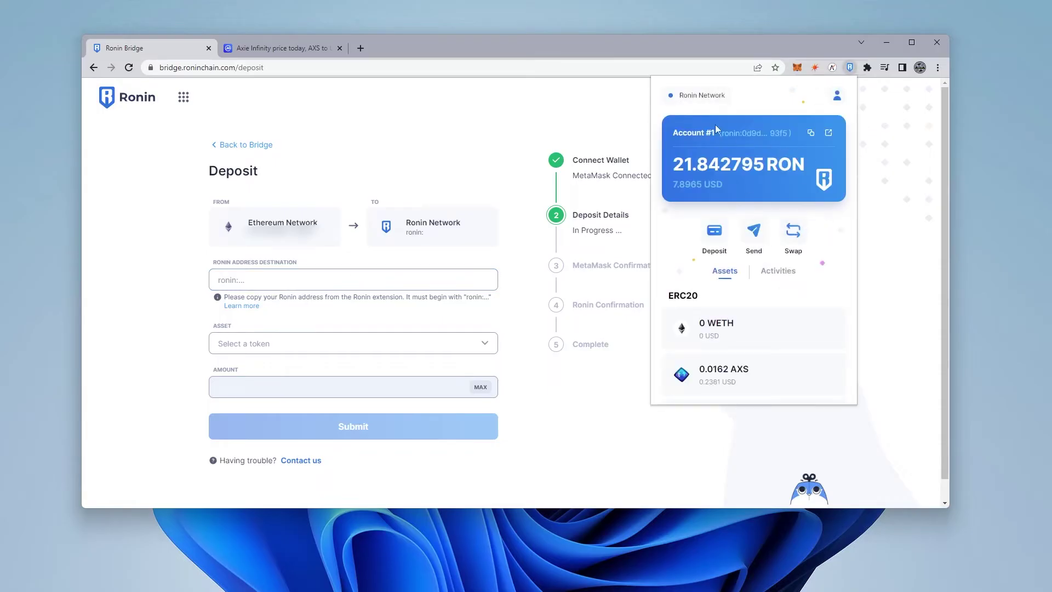
left_click(811, 133)
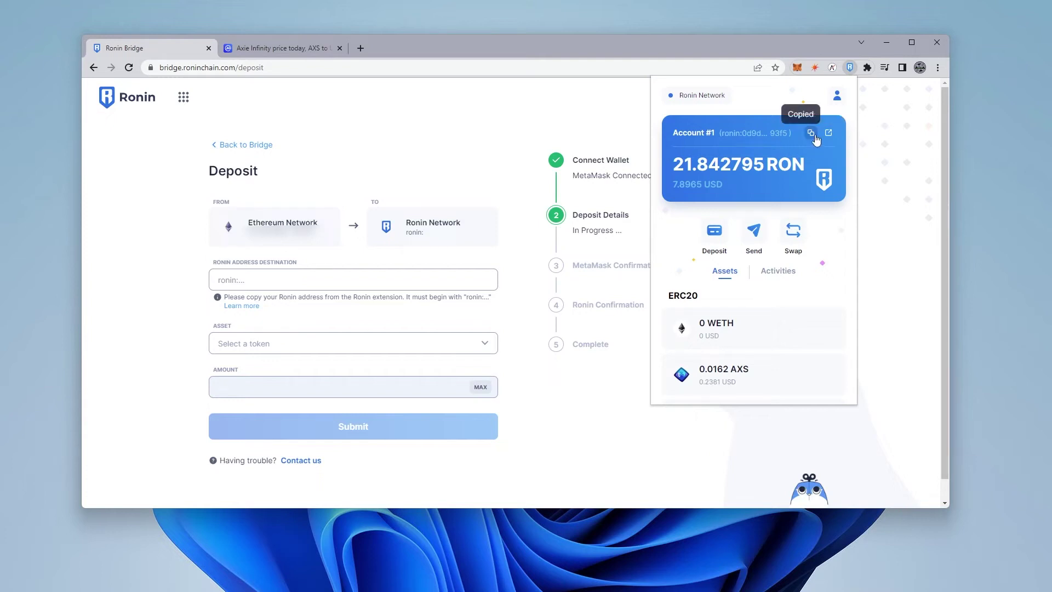
left_click(298, 278)
key("ctrl+v")
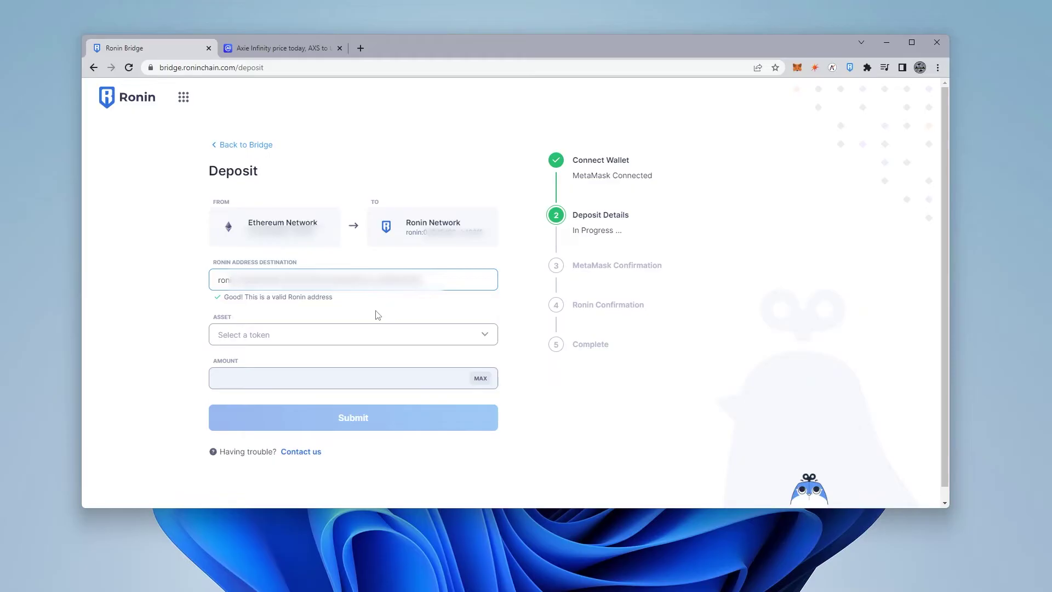
left_click(288, 336)
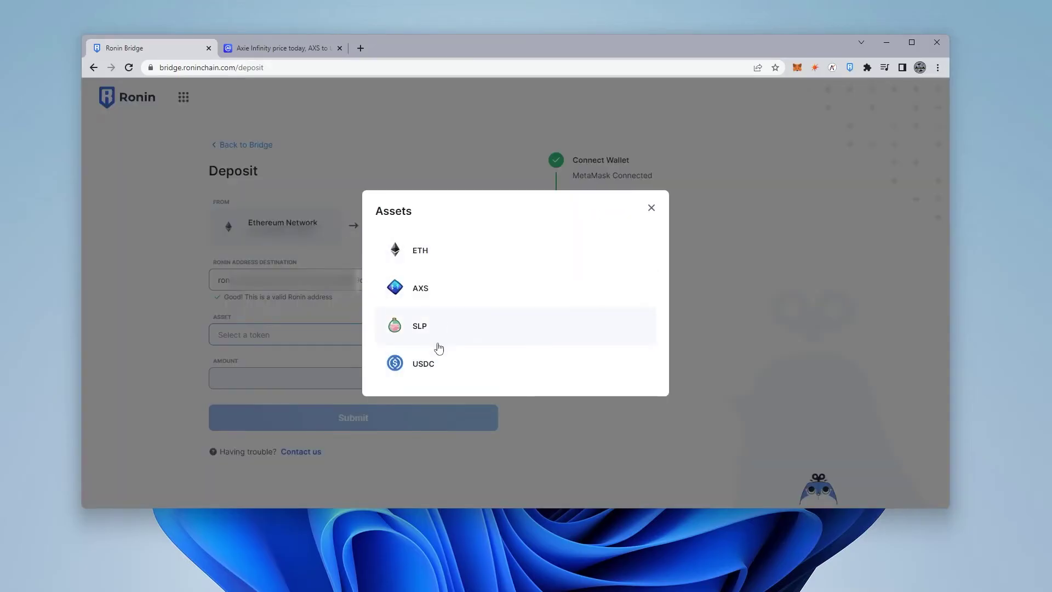
Select AXS as the deposit asset and confirm its spending approval in MetaMask
left_click(448, 297)
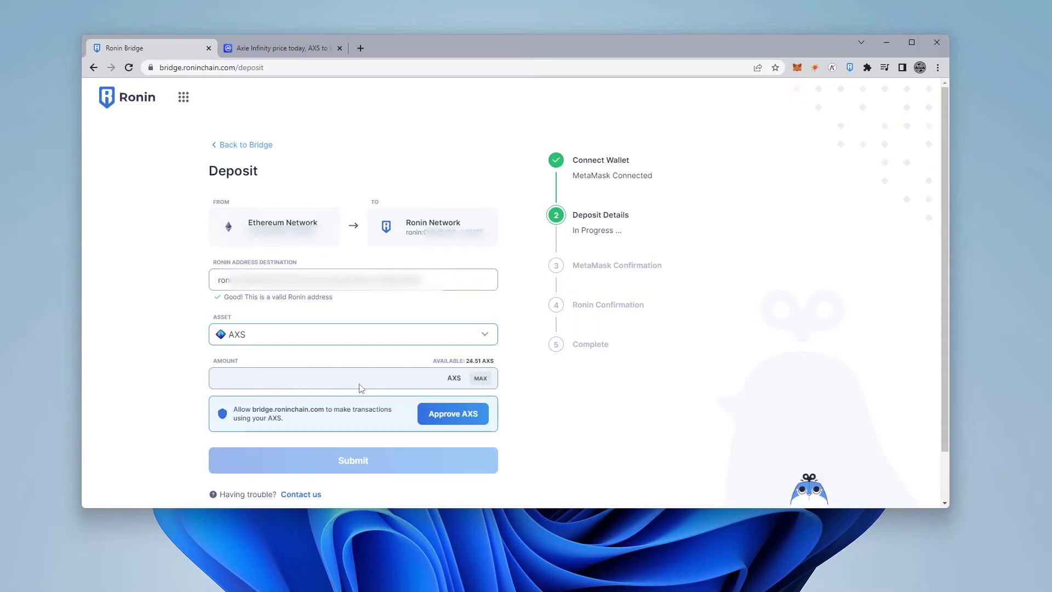
left_click(438, 415)
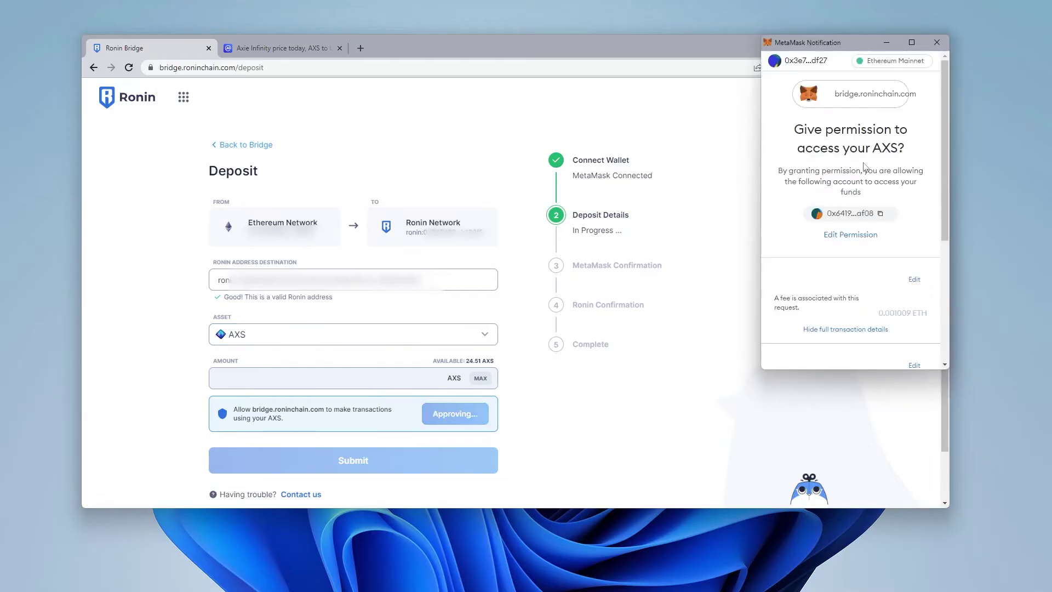
left_click_drag(944, 219, 947, 324)
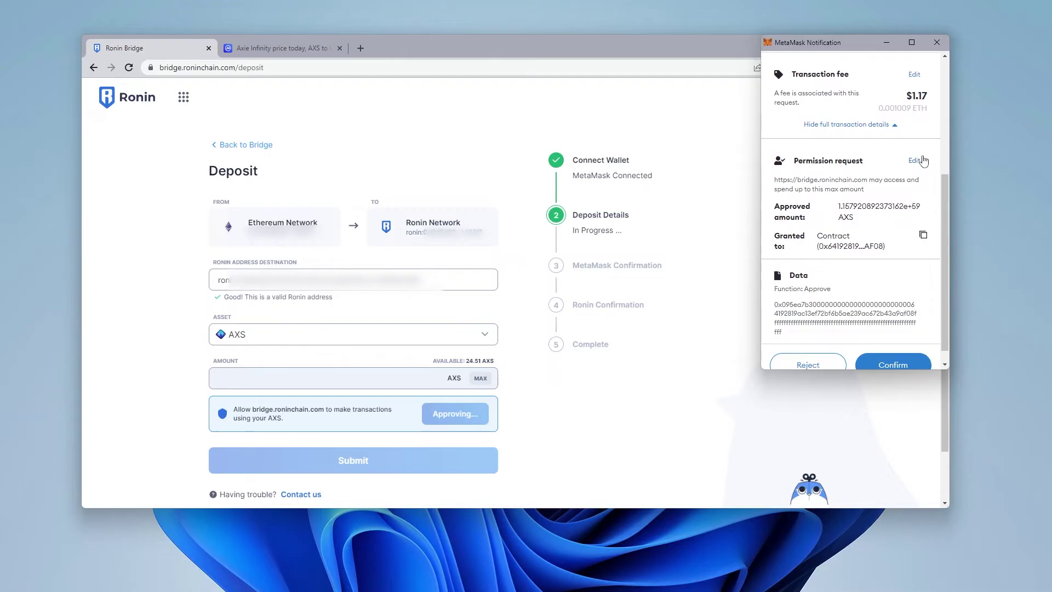
left_click(894, 362)
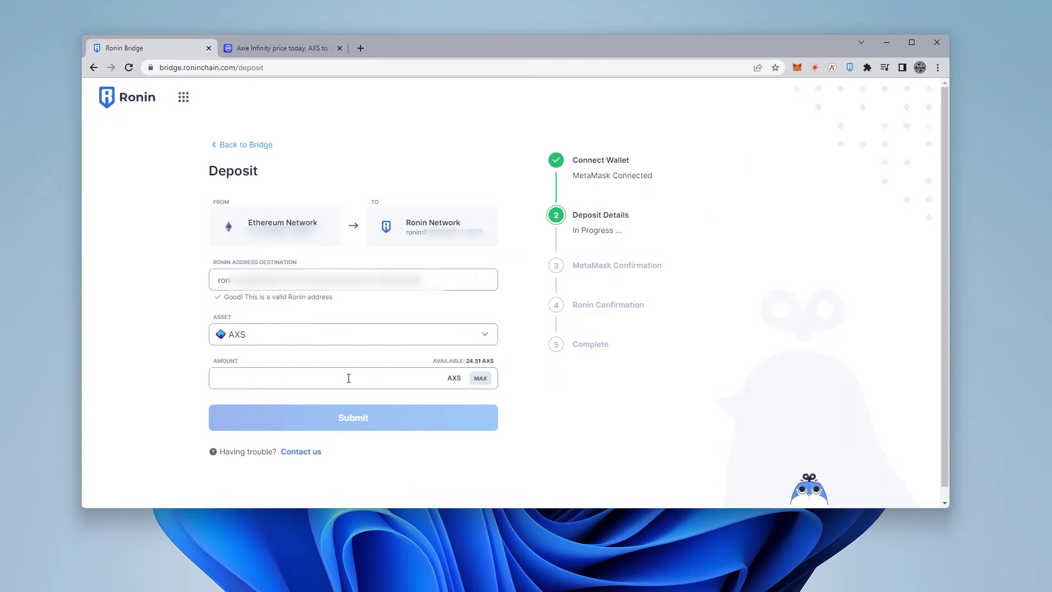
Use MAX to fill the deposit amount with all 24.51 AXS
left_click(348, 378)
left_click(480, 379)
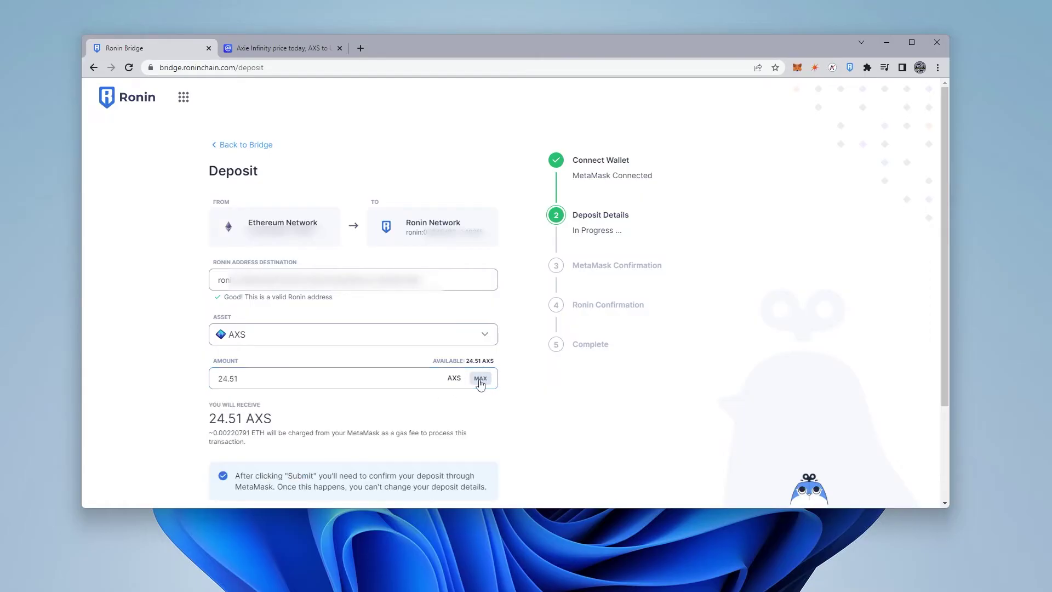
scroll(541, 405, "down", 2)
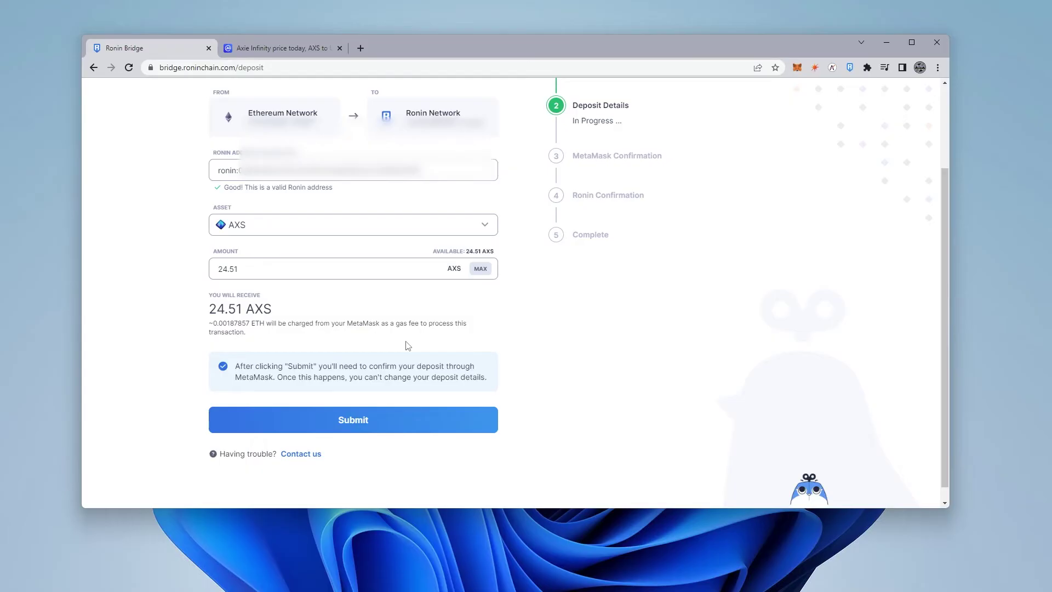
Submit the 24.51 AXS deposit and confirm the transaction in MetaMask
left_click(359, 422)
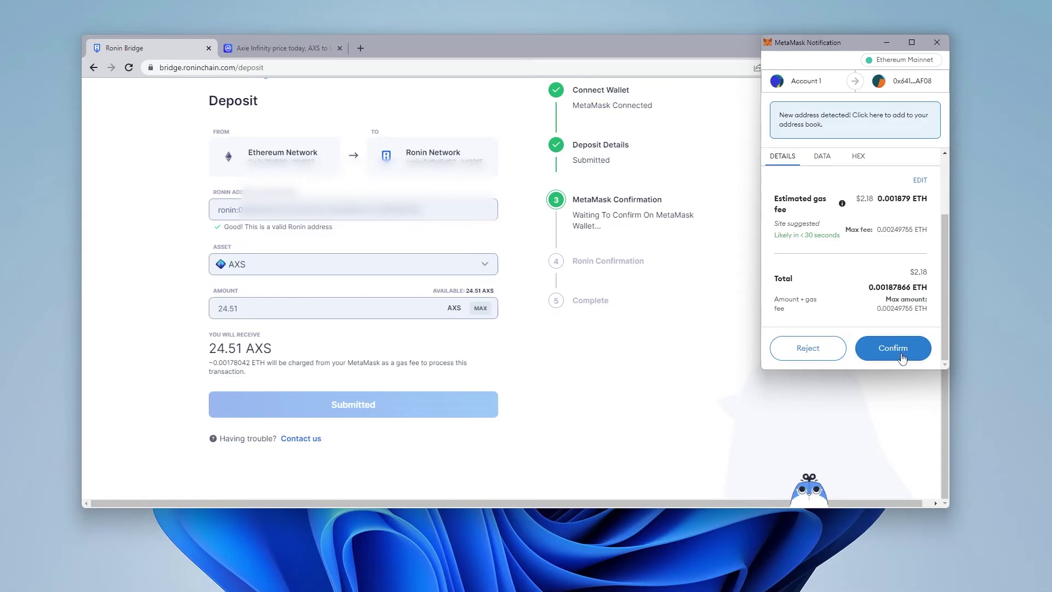
left_click(893, 348)
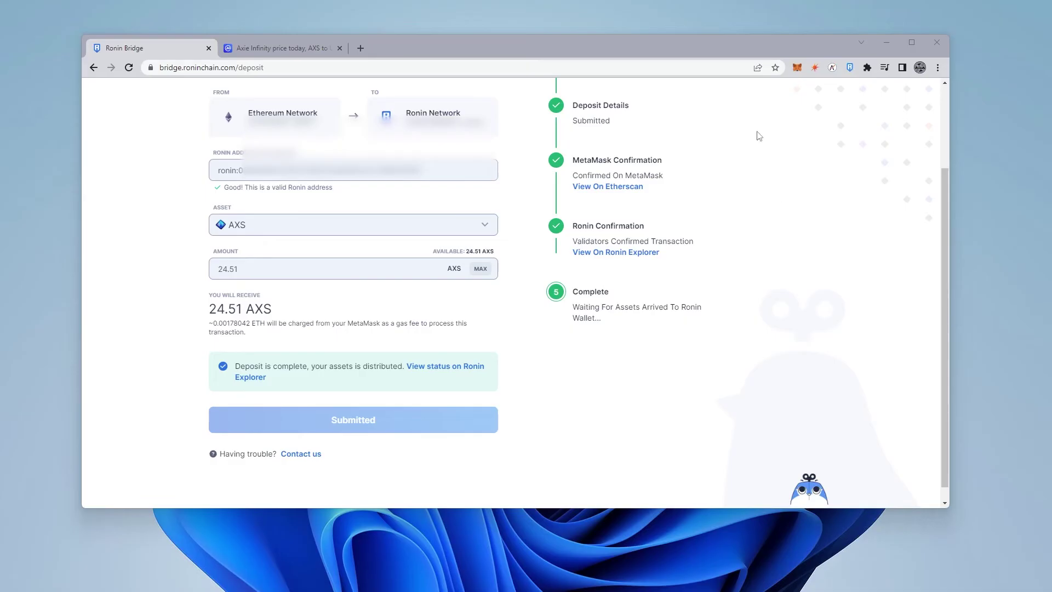
Open the Ronin wallet to review its asset balances
left_click(849, 68)
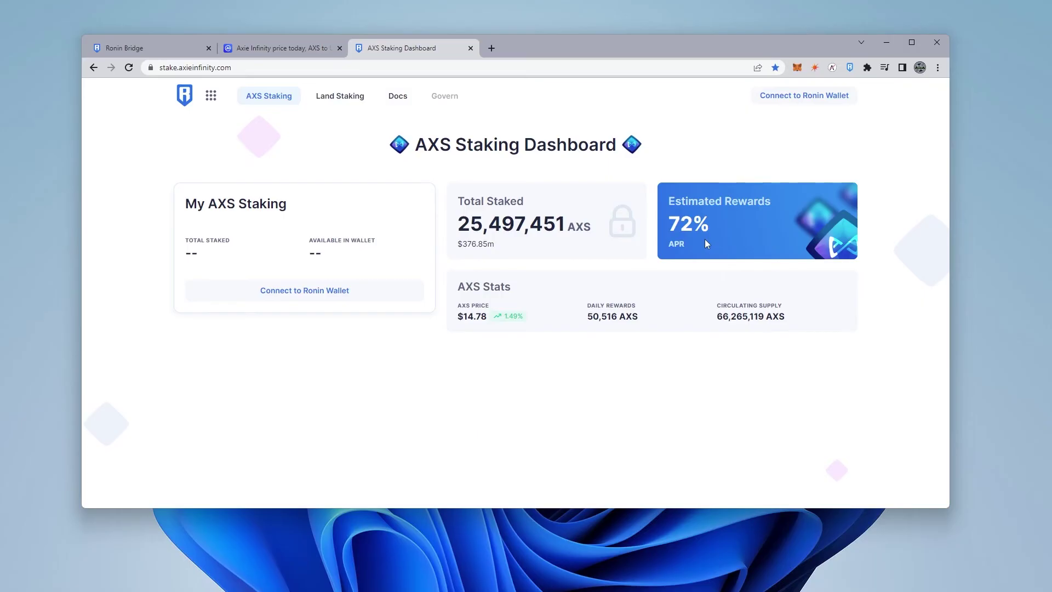
Connect Ronin Wallet, stake the Max 24.52623 AXS balance, and confirm the transaction in Ronin
left_click(320, 292)
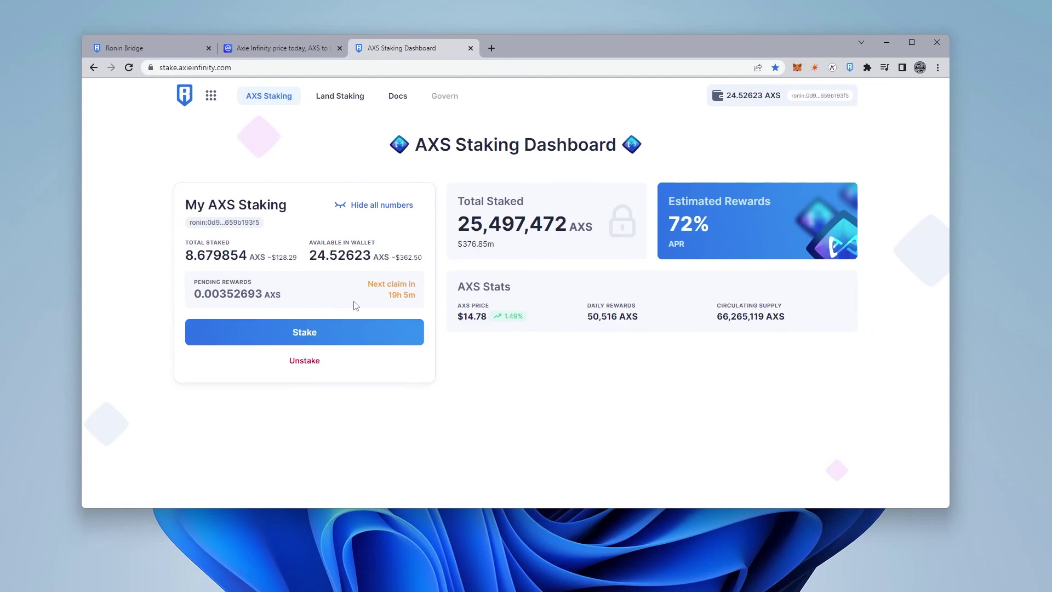
left_click(323, 339)
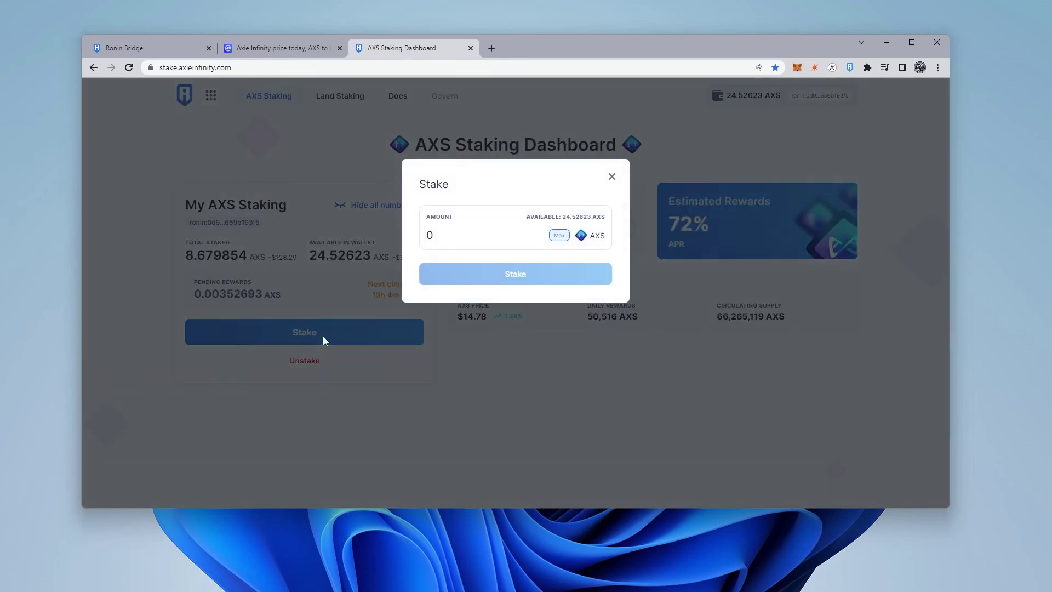
left_click(558, 236)
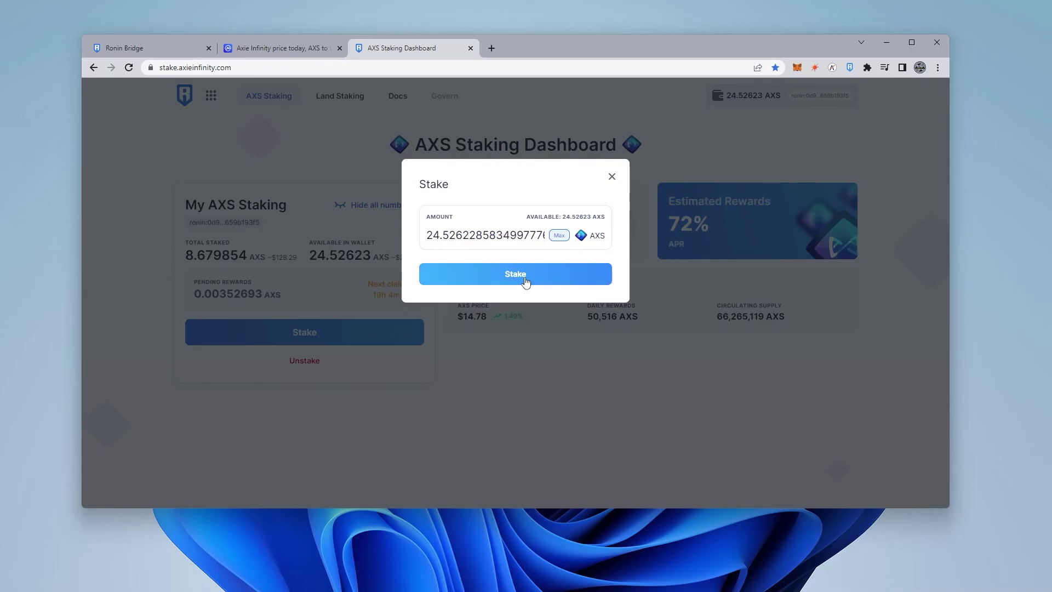
left_click(526, 282)
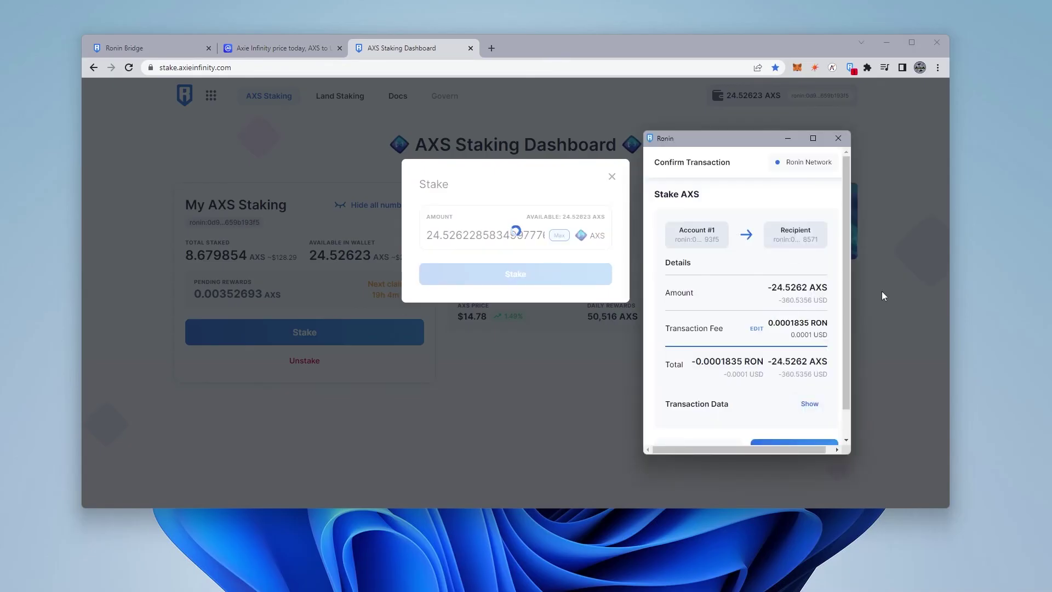
scroll(846, 296, "down", 1)
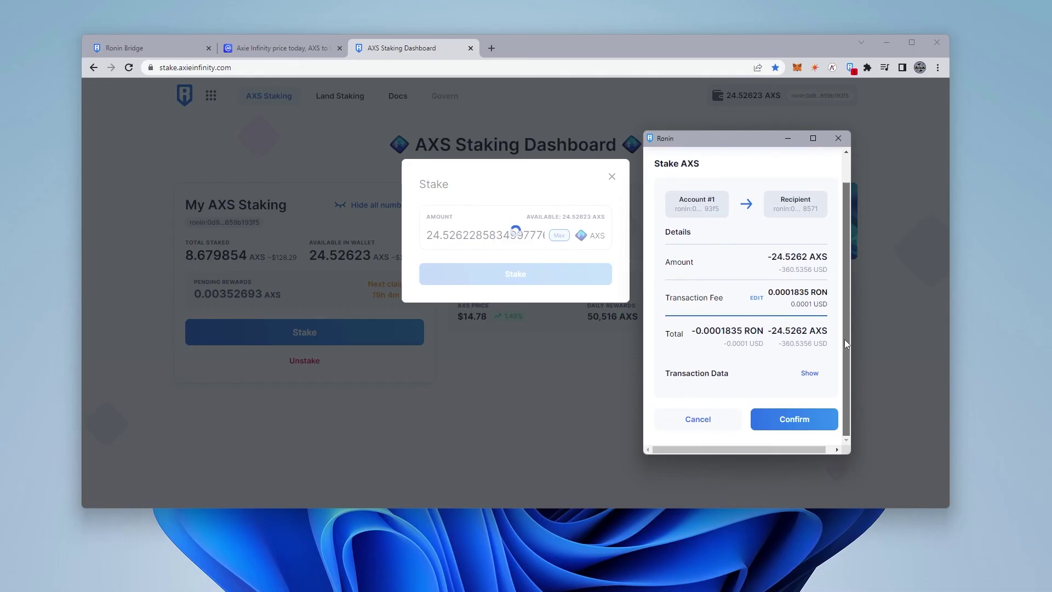
left_click(798, 421)
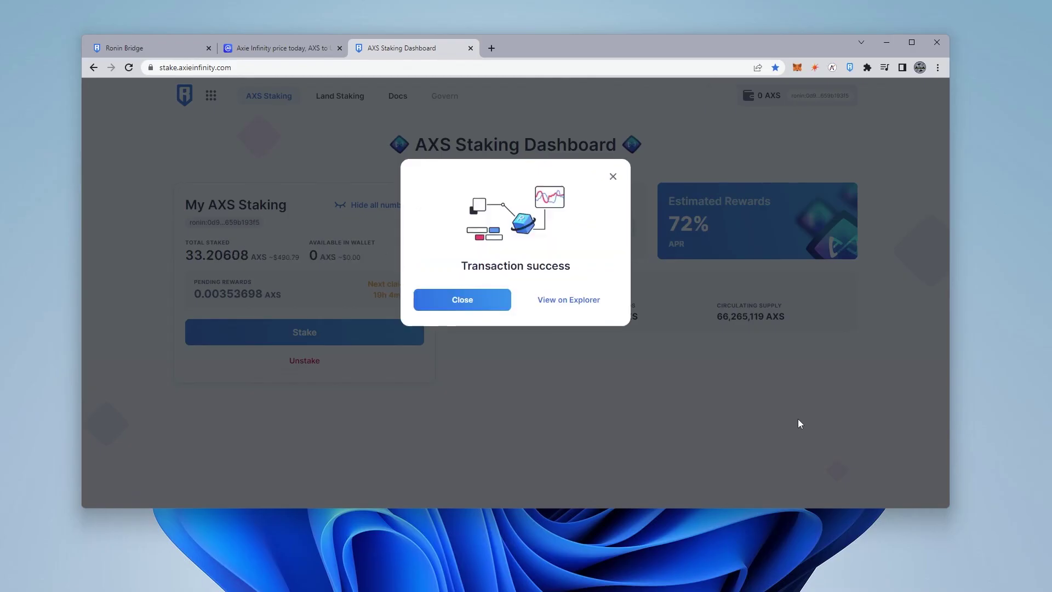
Close the Transaction success dialog to return to the dashboard showing 33.20608 AXS staked
left_click(465, 300)
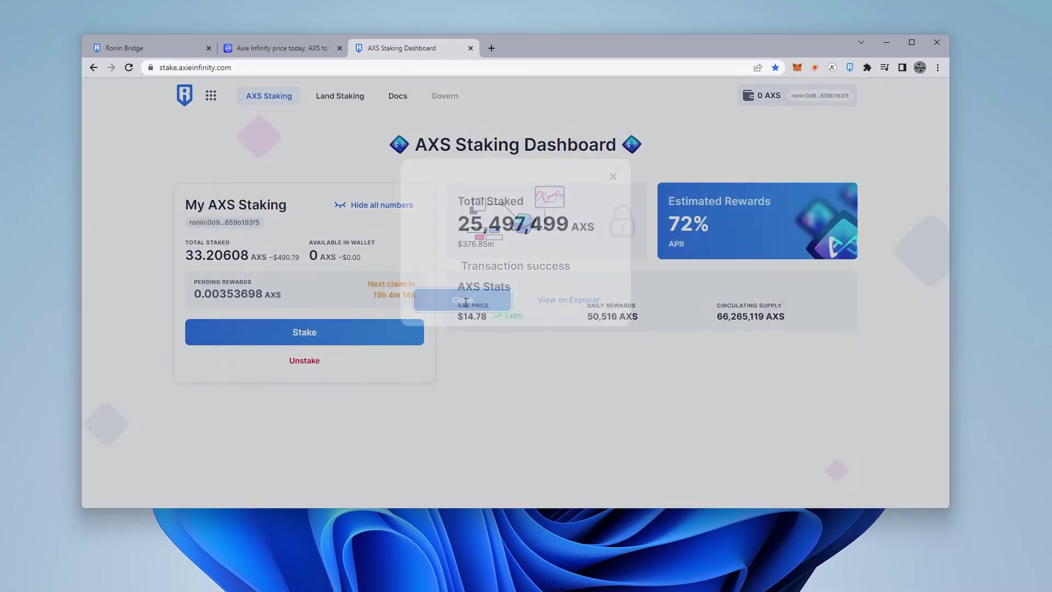